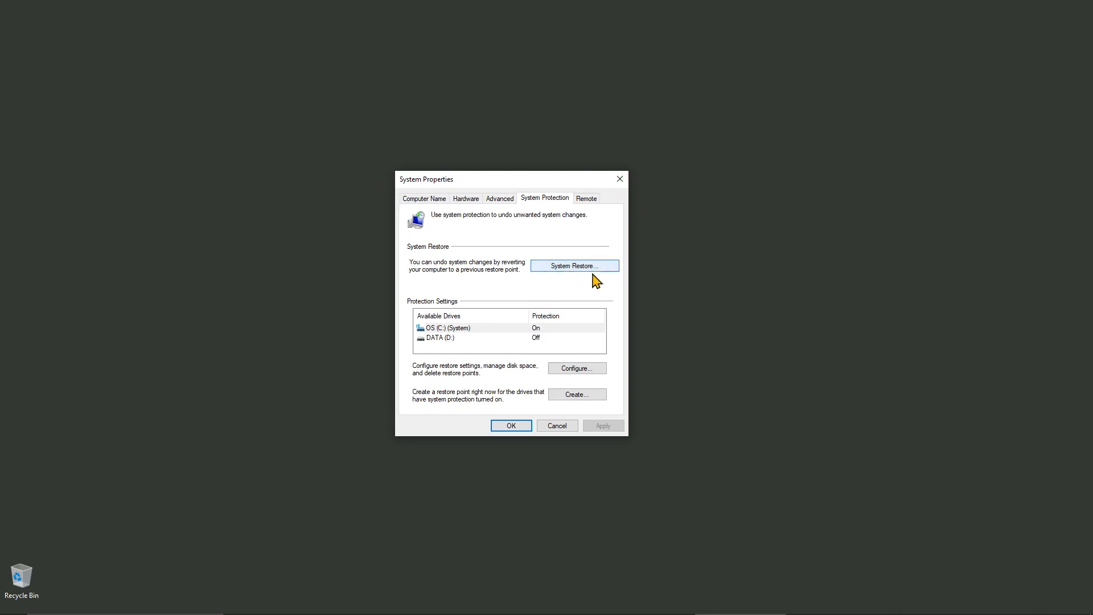
# Reopen System Properties by searching 'restore' and choosing Create a restore point, then centre the window.
pyautogui.click(620, 180)
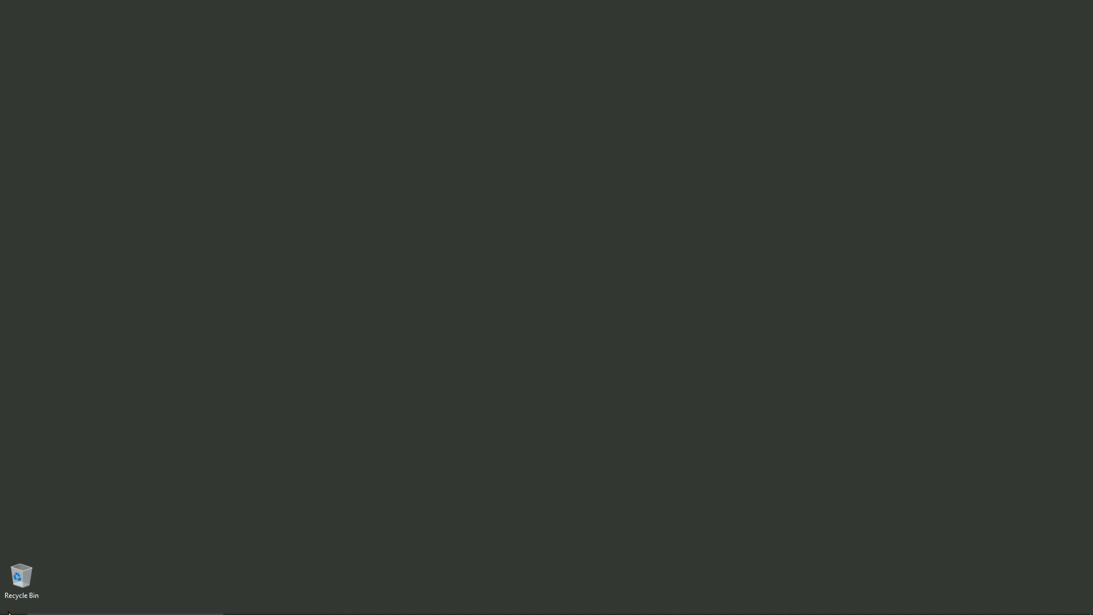
pyautogui.moveTo(9, 613)
pyautogui.click(89, 611)
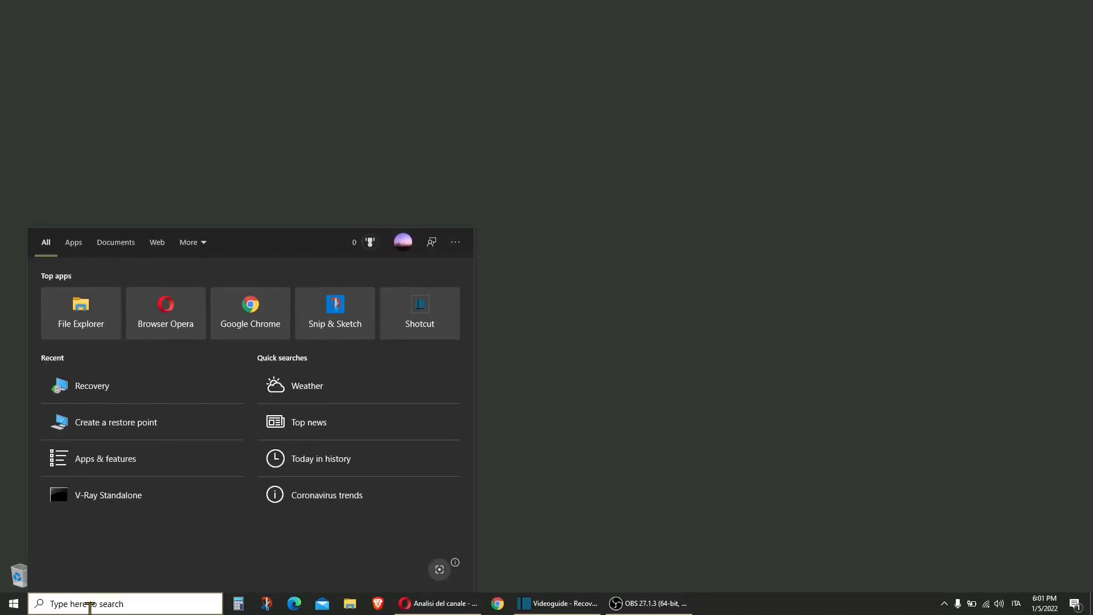
pyautogui.write('restore')
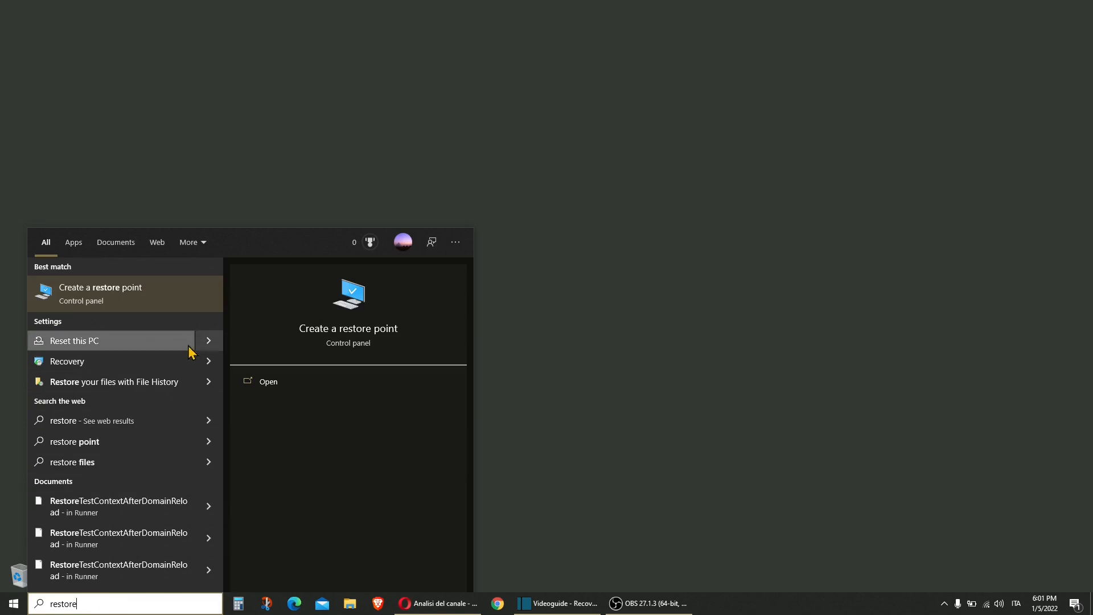
pyautogui.click(136, 291)
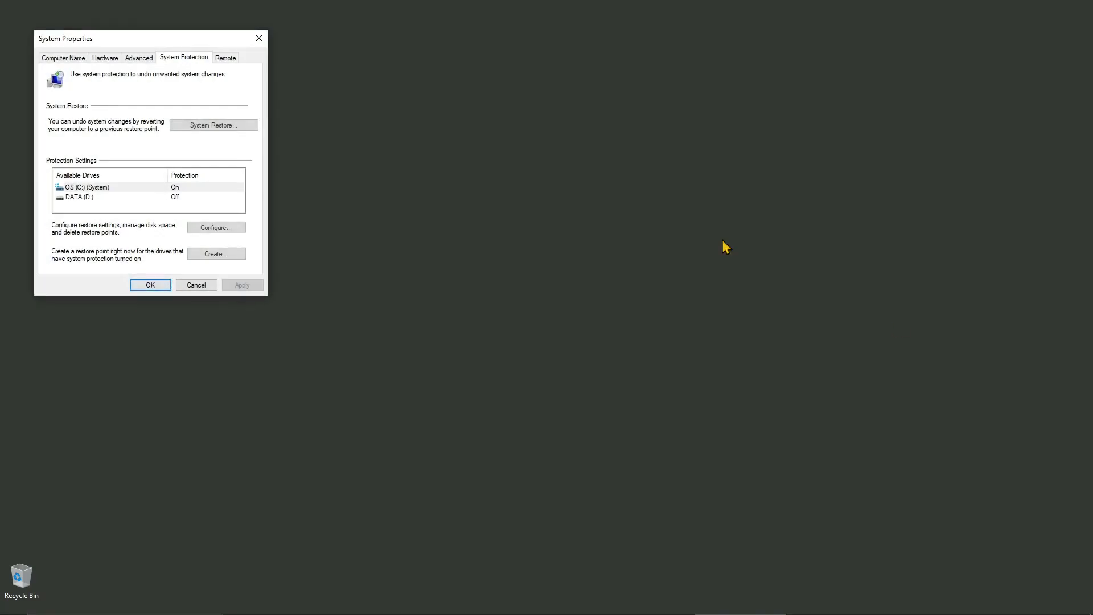
pyautogui.moveTo(127, 47); pyautogui.dragTo(497, 164)
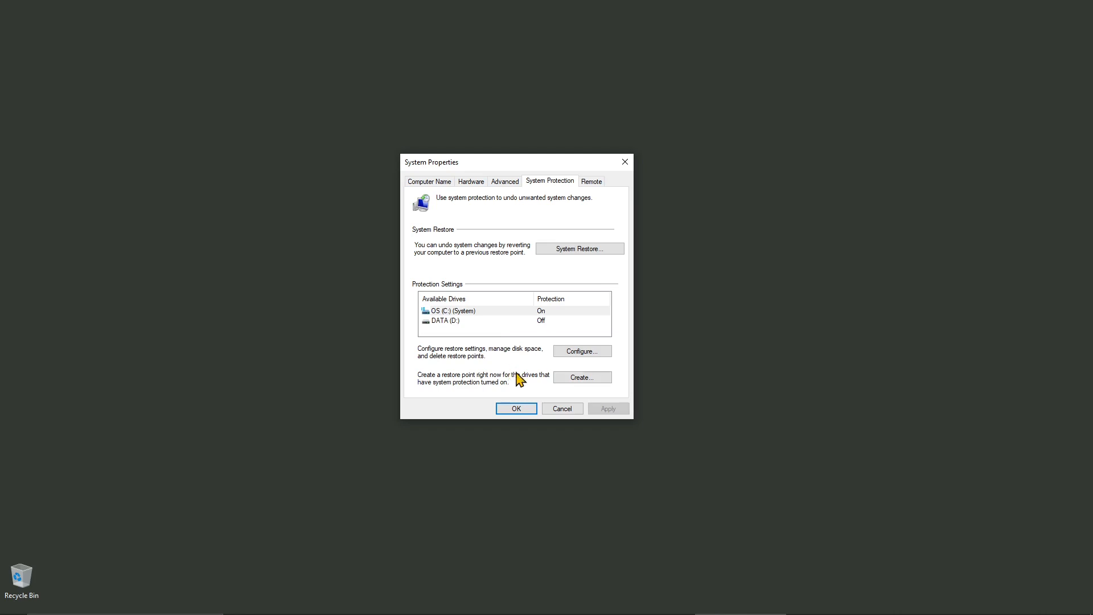
# Create a restore point described 'software XXXX' and dismiss the success message.
pyautogui.click(586, 383)
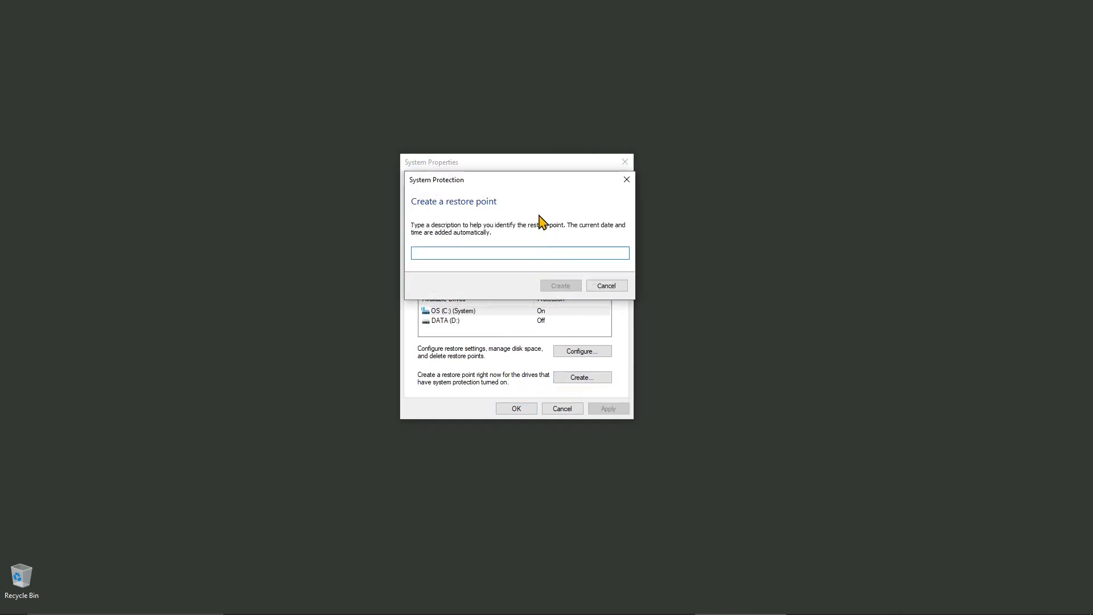
pyautogui.moveTo(537, 183); pyautogui.dragTo(808, 254)
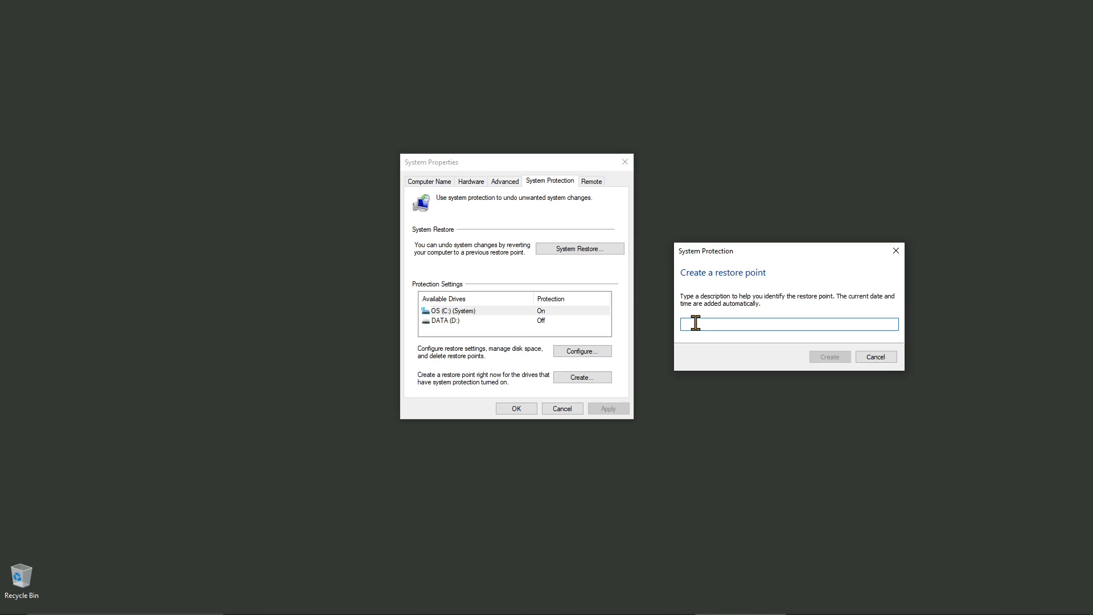
pyautogui.write('software XXXX')
pyautogui.moveTo(693, 322); pyautogui.dragTo(724, 327)
pyautogui.click(724, 327)
pyautogui.click(829, 359)
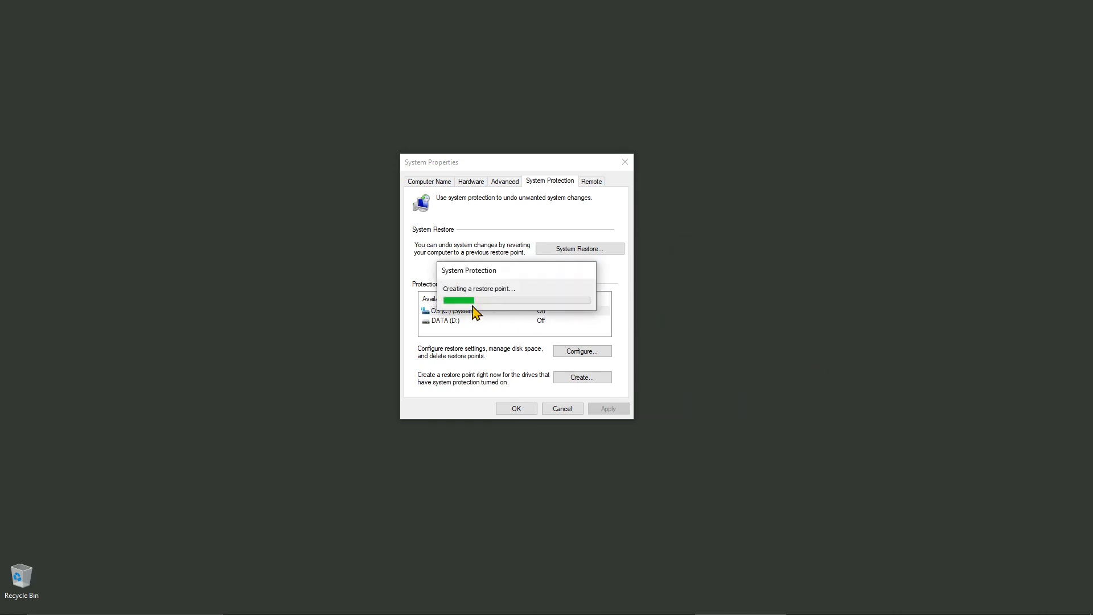
pyautogui.moveTo(503, 276); pyautogui.dragTo(471, 477)
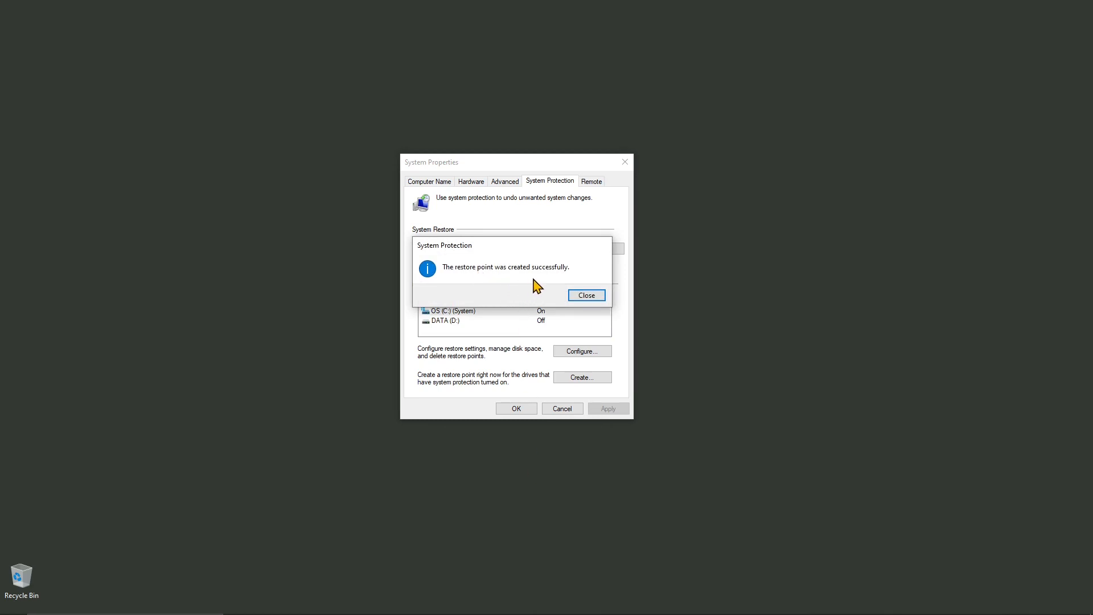
pyautogui.click(585, 296)
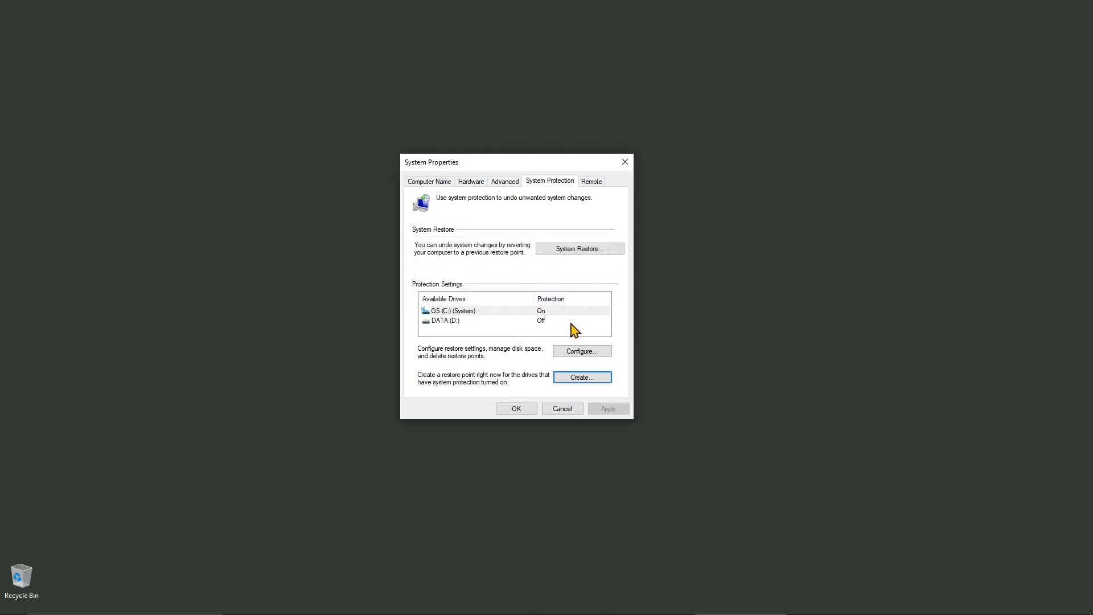
pyautogui.click(572, 353)
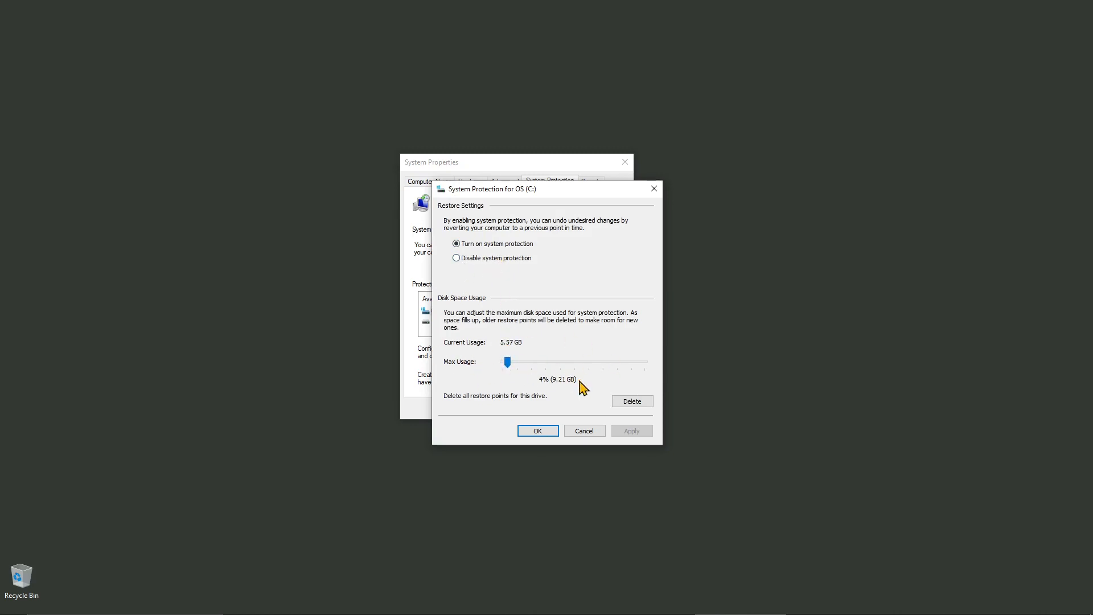
pyautogui.click(587, 432)
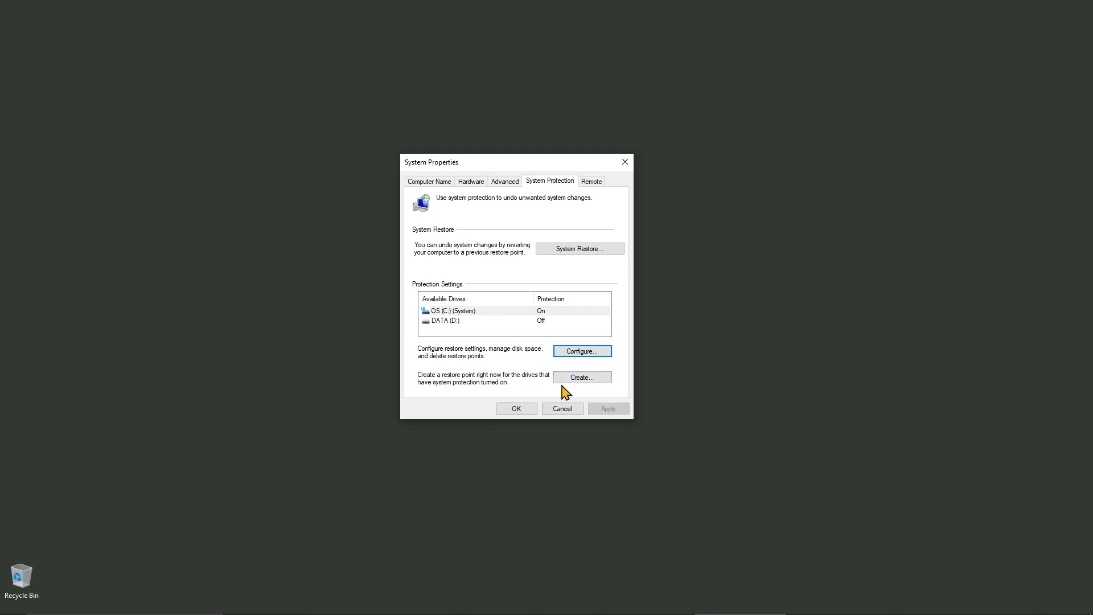
# Launch System Restore, select the 1/4/2022 Automatic Restore Point and review its affected programs.
pyautogui.click(572, 259)
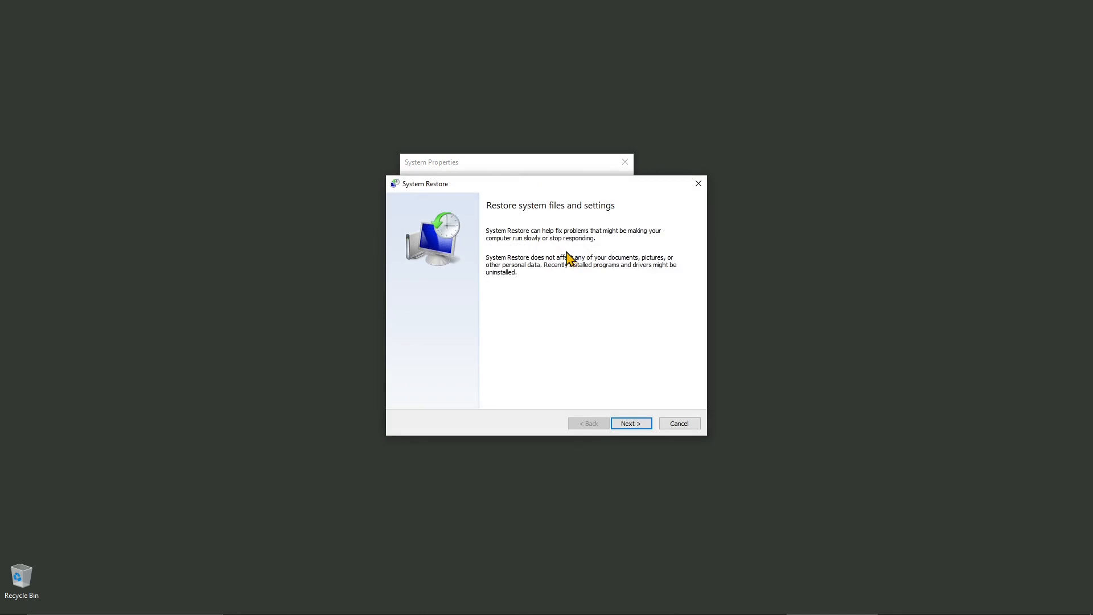
pyautogui.click(631, 423)
pyautogui.hotkey('alt', 'Tab')
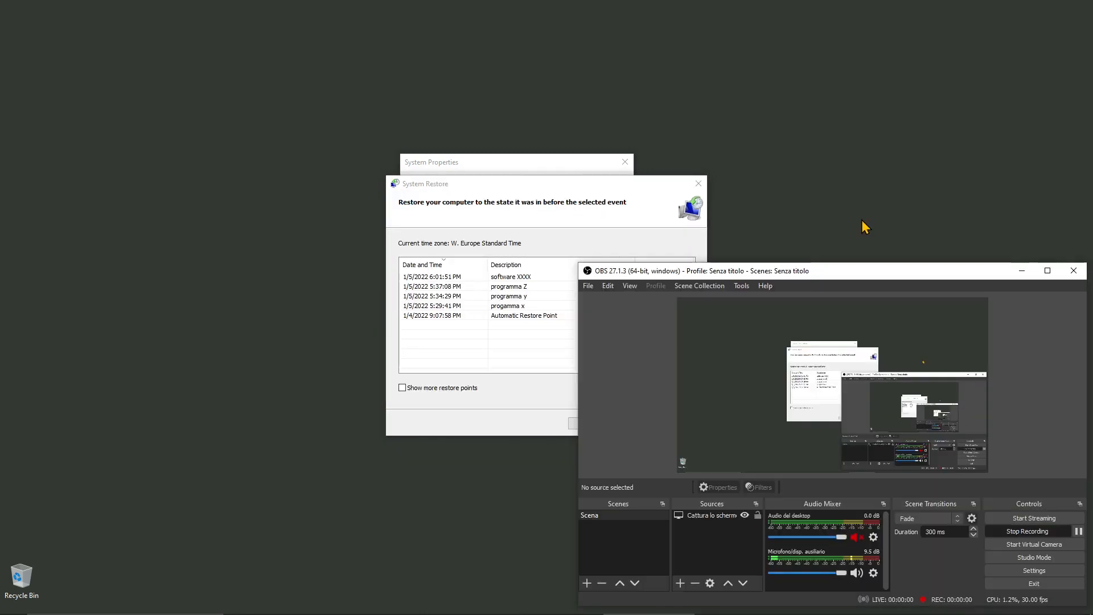
pyautogui.click(1024, 272)
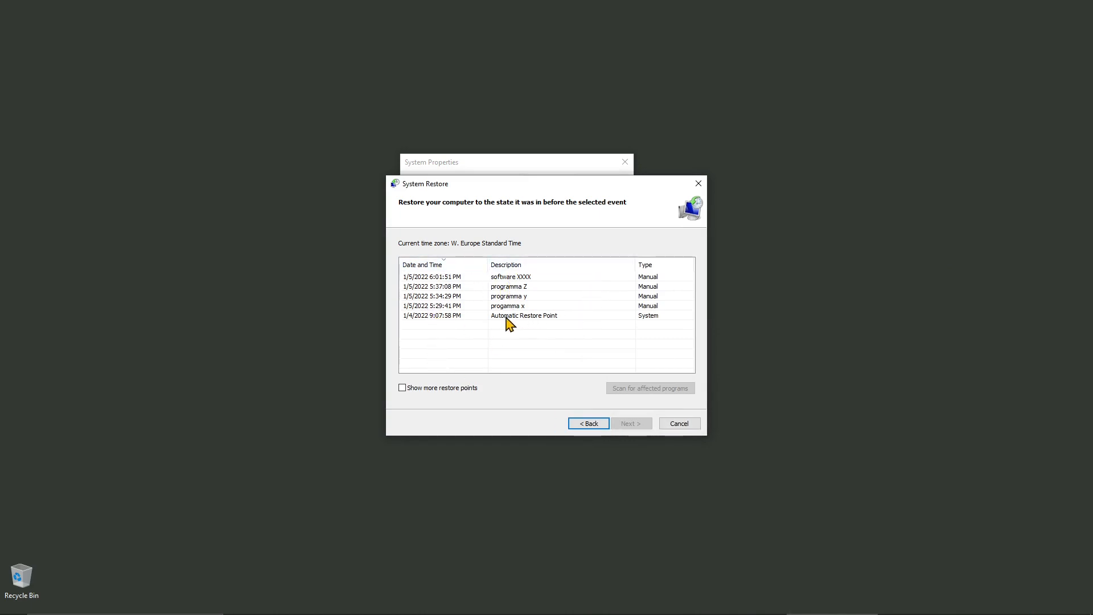
pyautogui.doubleClick(528, 316)
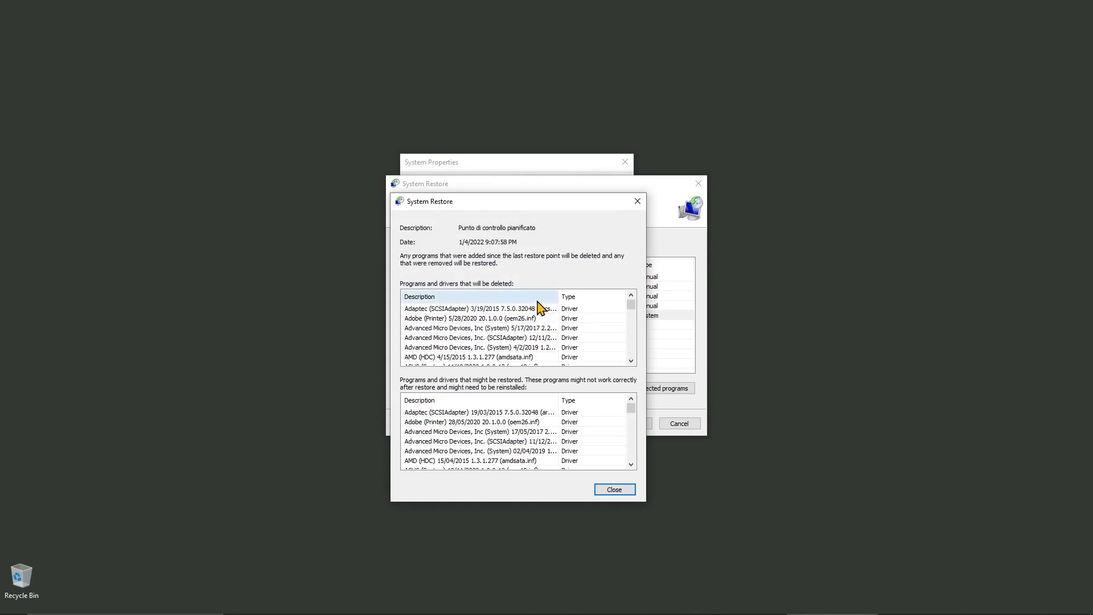
pyautogui.moveTo(630, 305); pyautogui.dragTo(638, 361)
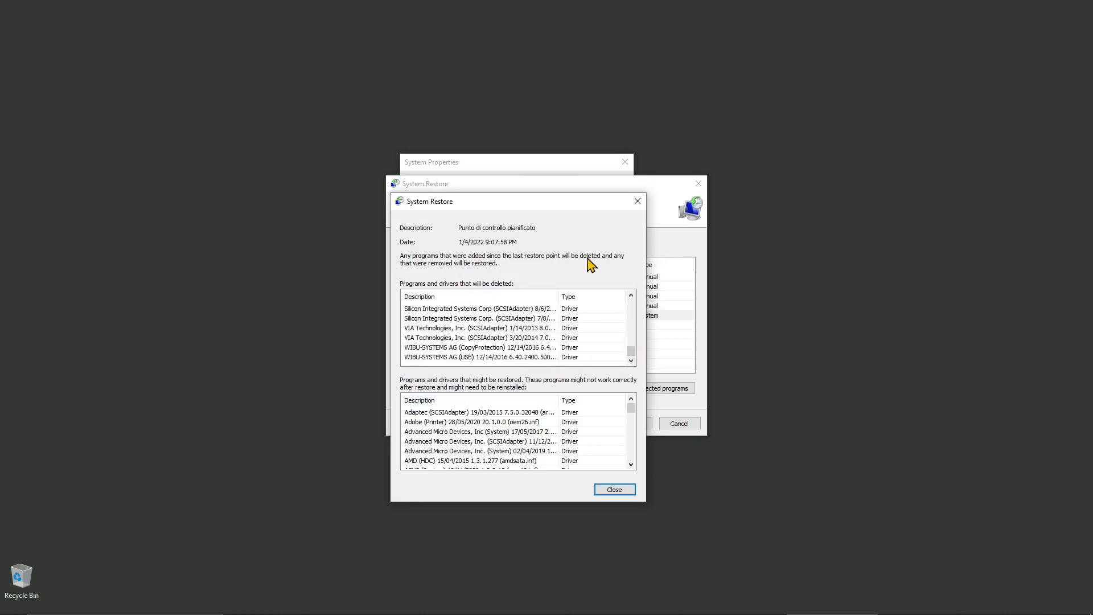
pyautogui.click(637, 201)
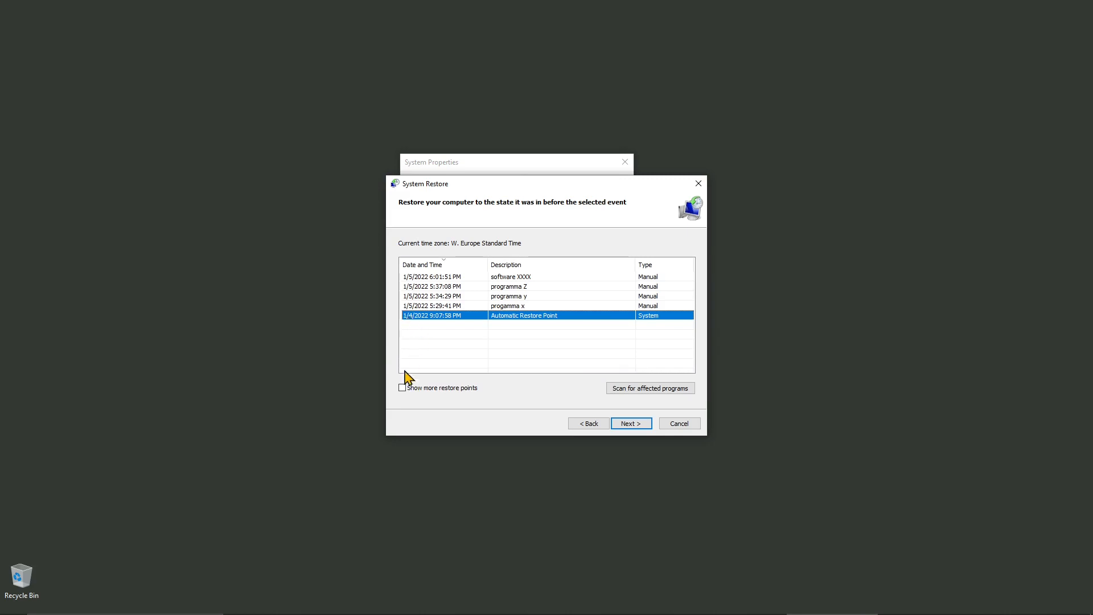
# Show more restore points and review affected programs for the 12/27/2021 and 'progamma x' points.
pyautogui.click(402, 389)
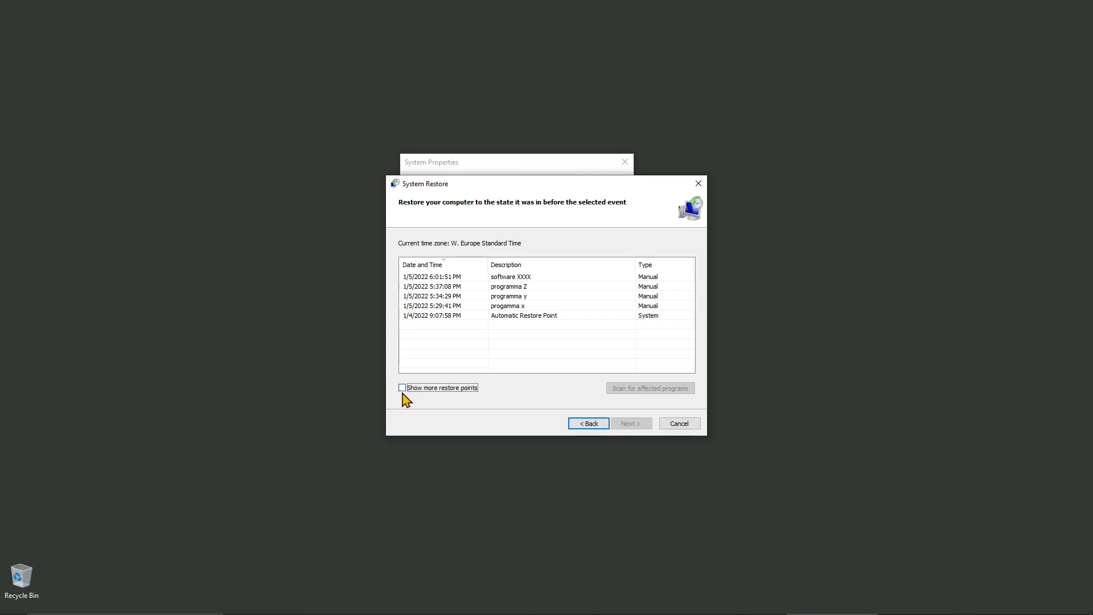
pyautogui.click(403, 391)
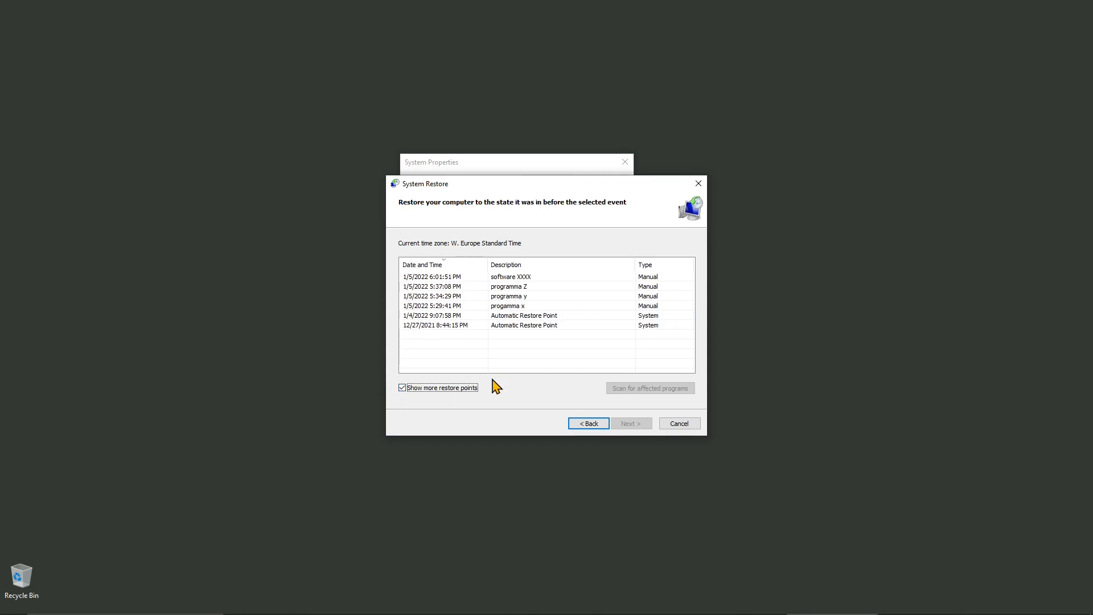
pyautogui.click(503, 327)
pyautogui.click(457, 317)
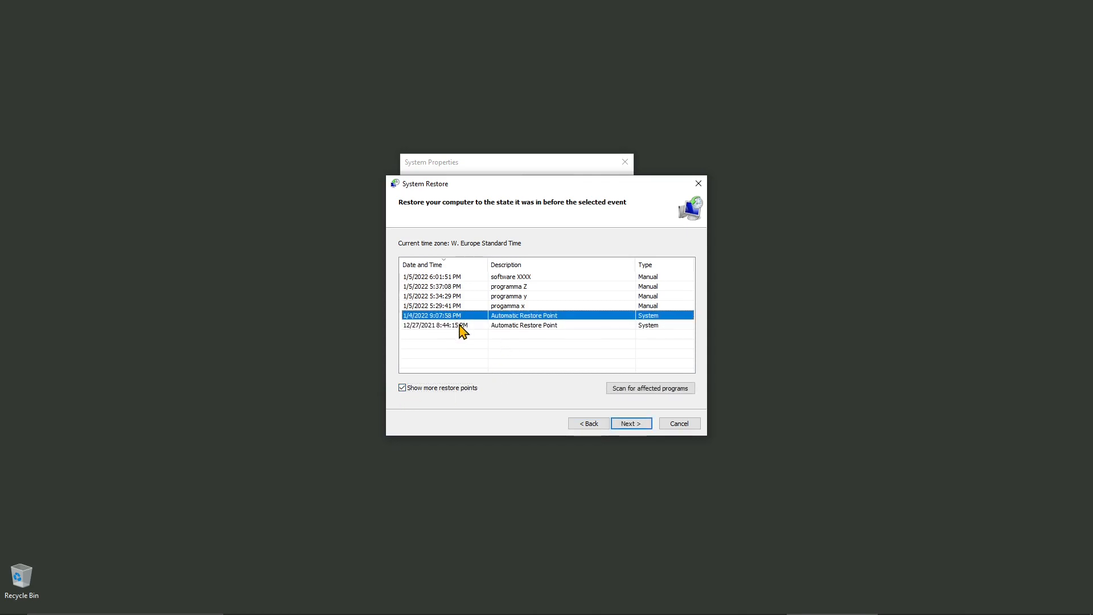
pyautogui.doubleClick(458, 325)
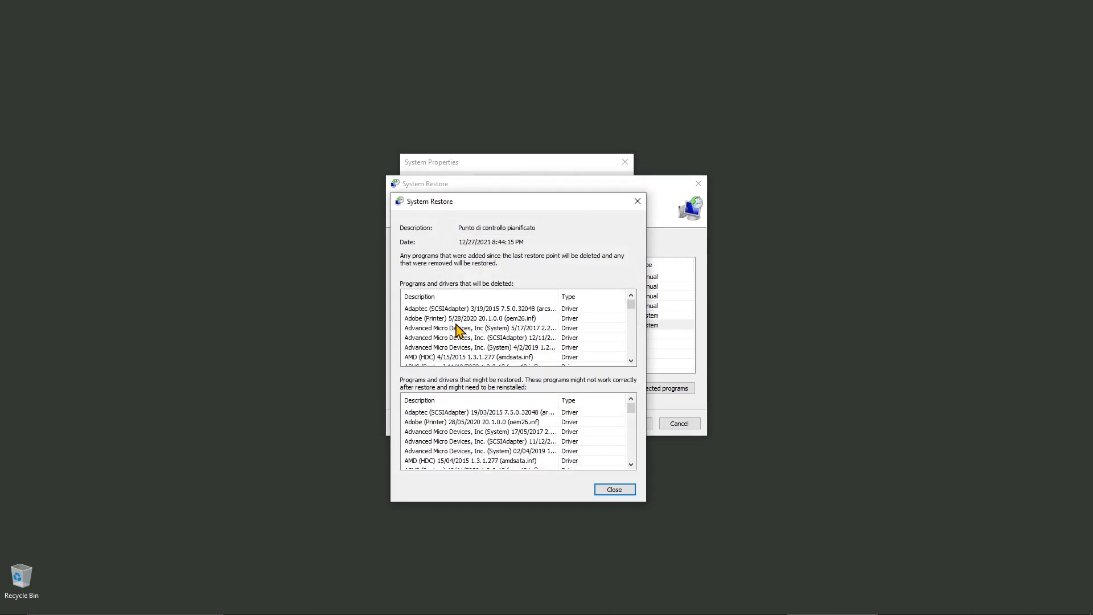
pyautogui.click(637, 202)
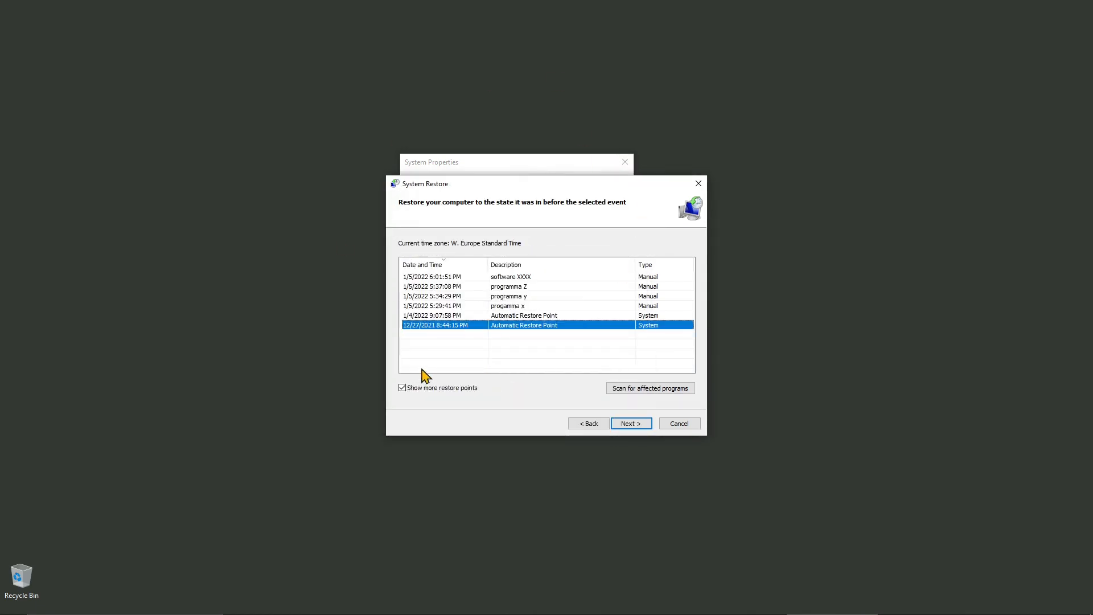
pyautogui.doubleClick(422, 305)
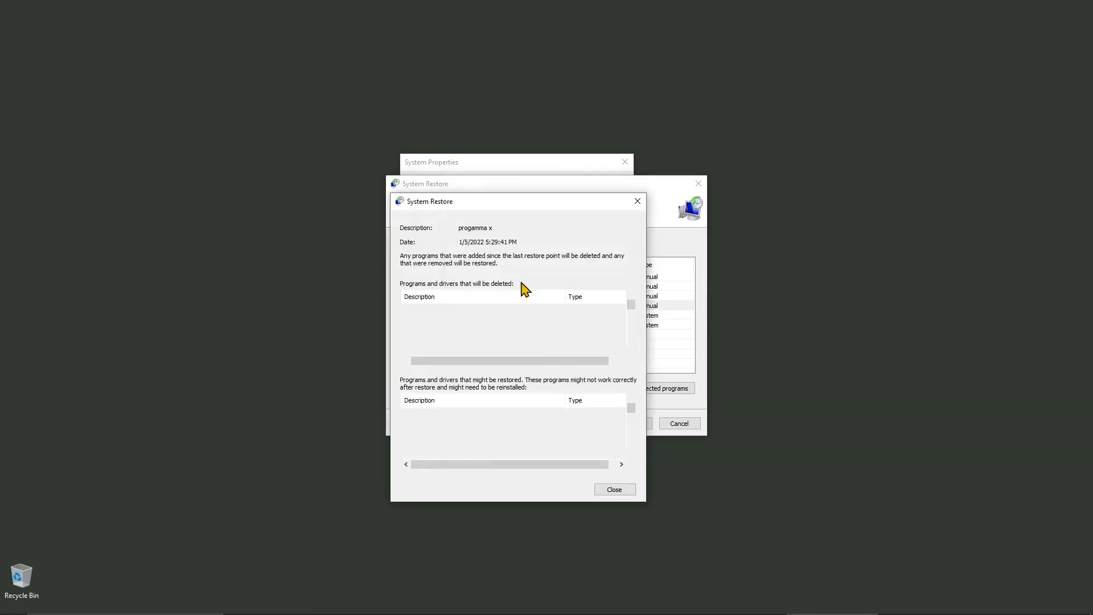
pyautogui.click(637, 201)
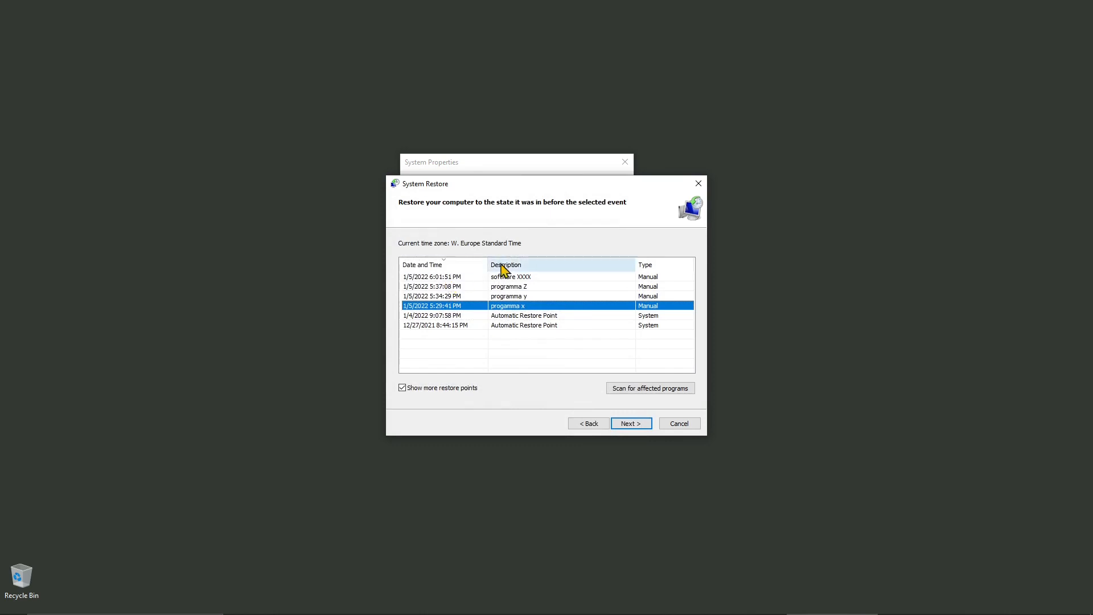
# Scan affected programs for software XXXX and 12/27/2021, then select the software XXXX point.
pyautogui.click(528, 278)
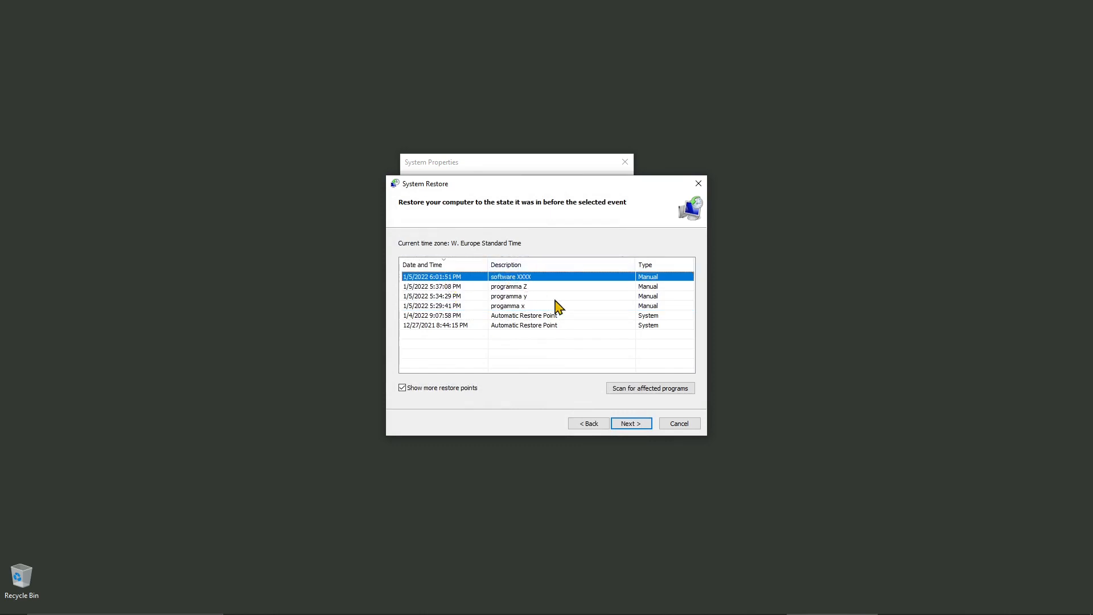
pyautogui.click(664, 390)
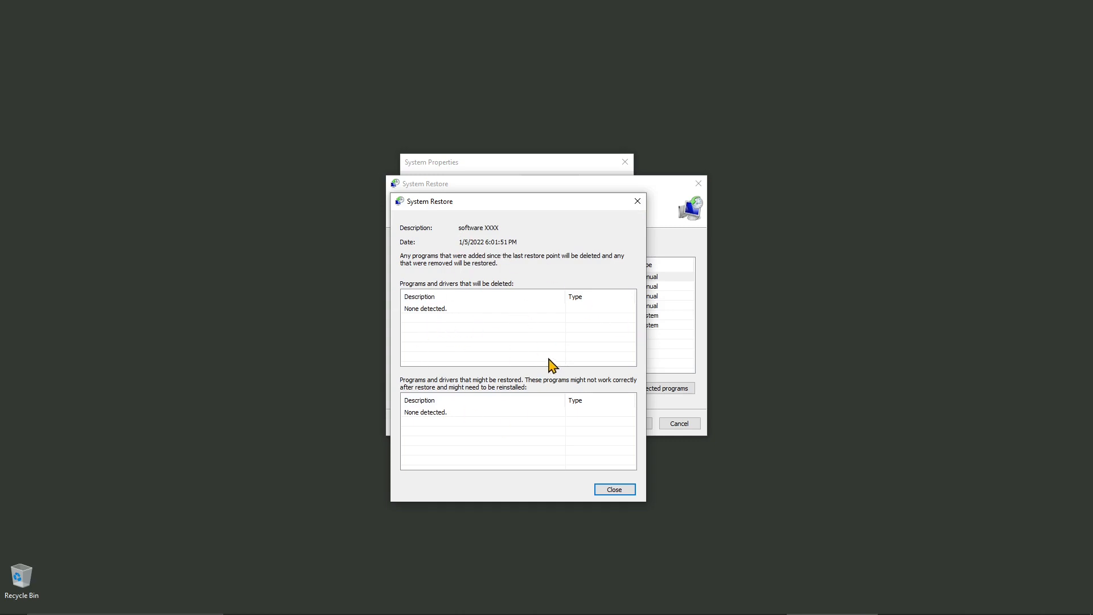
pyautogui.click(637, 202)
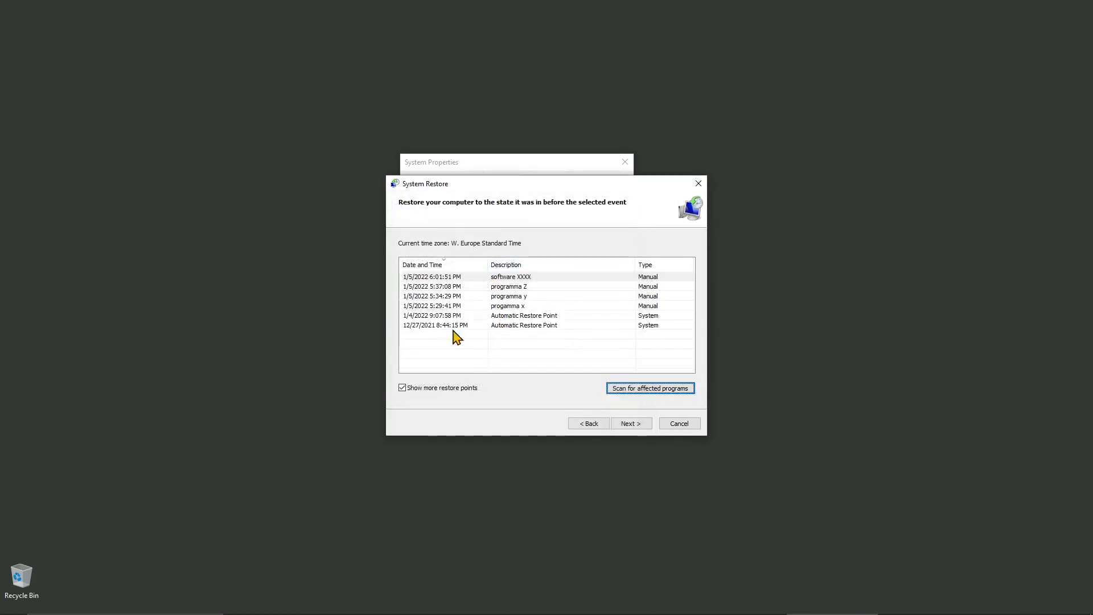
pyautogui.click(420, 327)
pyautogui.click(630, 387)
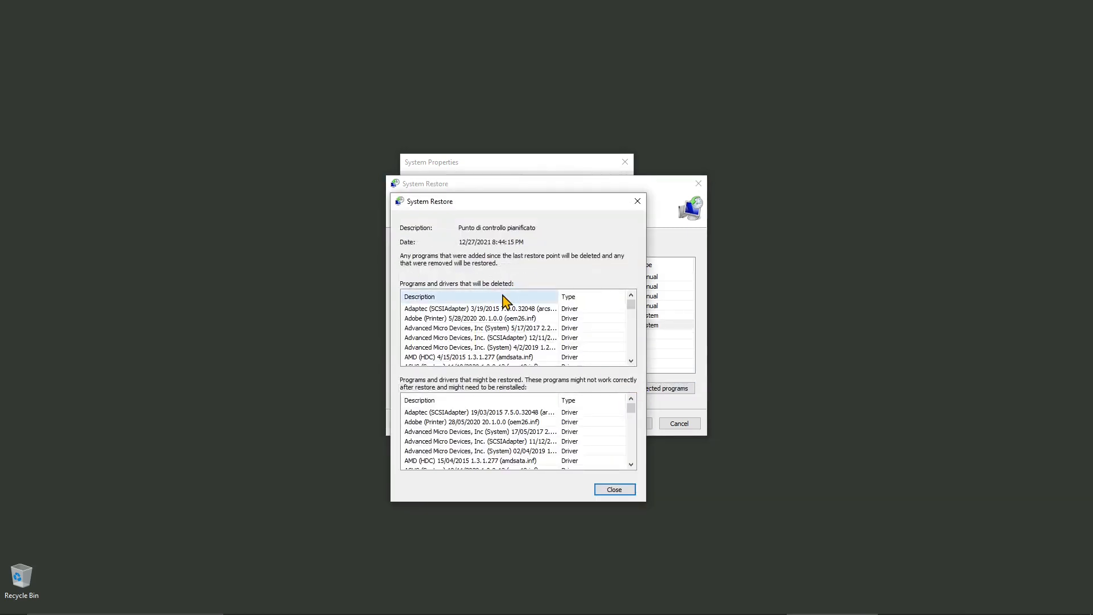
pyautogui.click(637, 200)
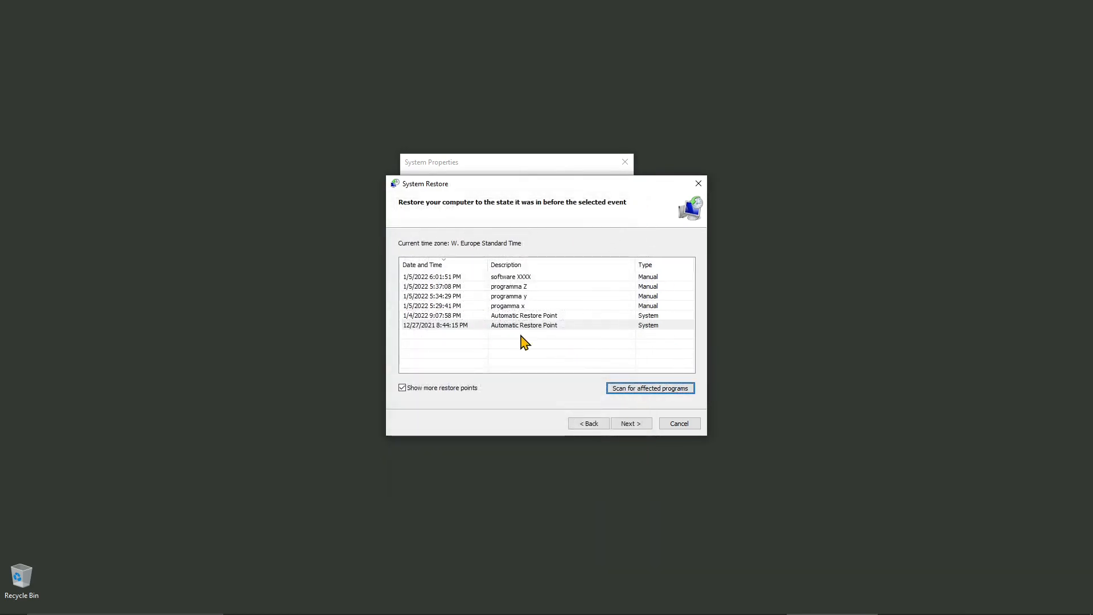
pyautogui.click(518, 276)
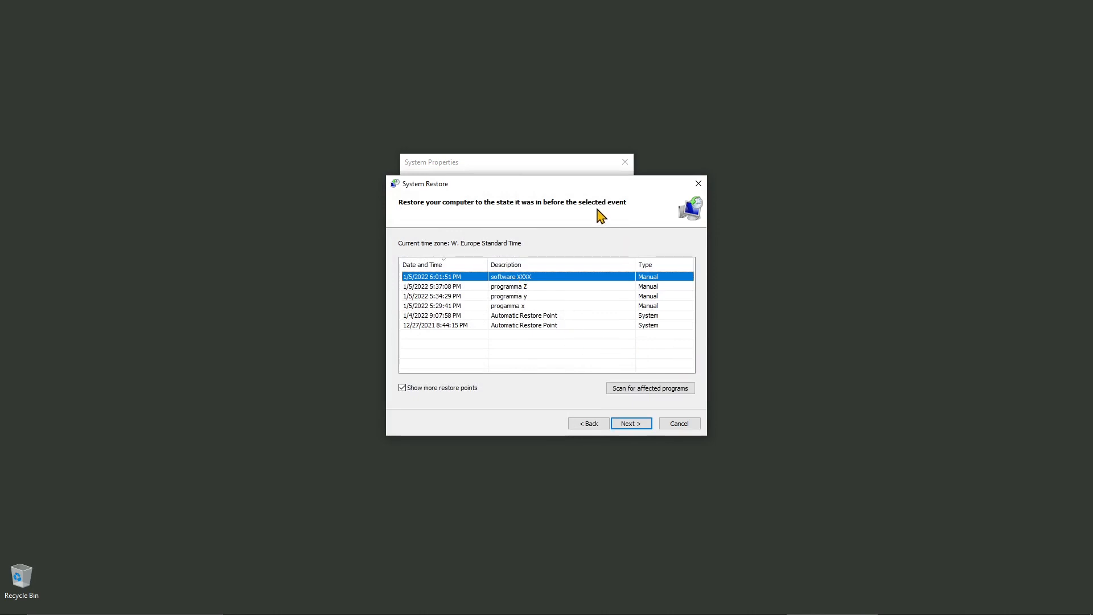
pyautogui.moveTo(587, 183); pyautogui.dragTo(566, 219)
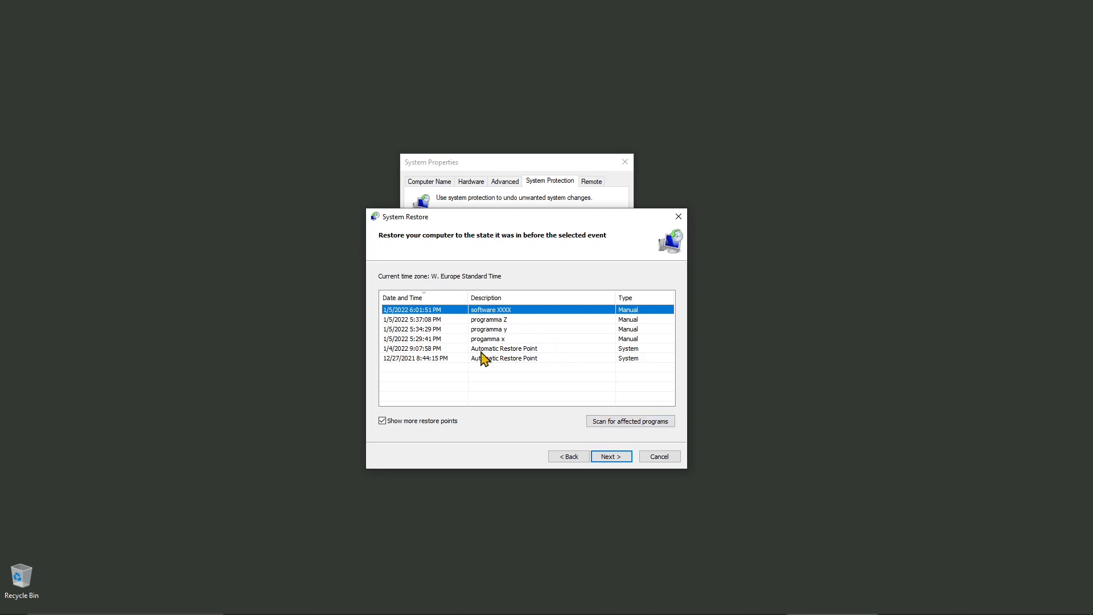
# Advance to Confirm your restore point for software XXXX, then close the wizard without restoring.
pyautogui.click(613, 457)
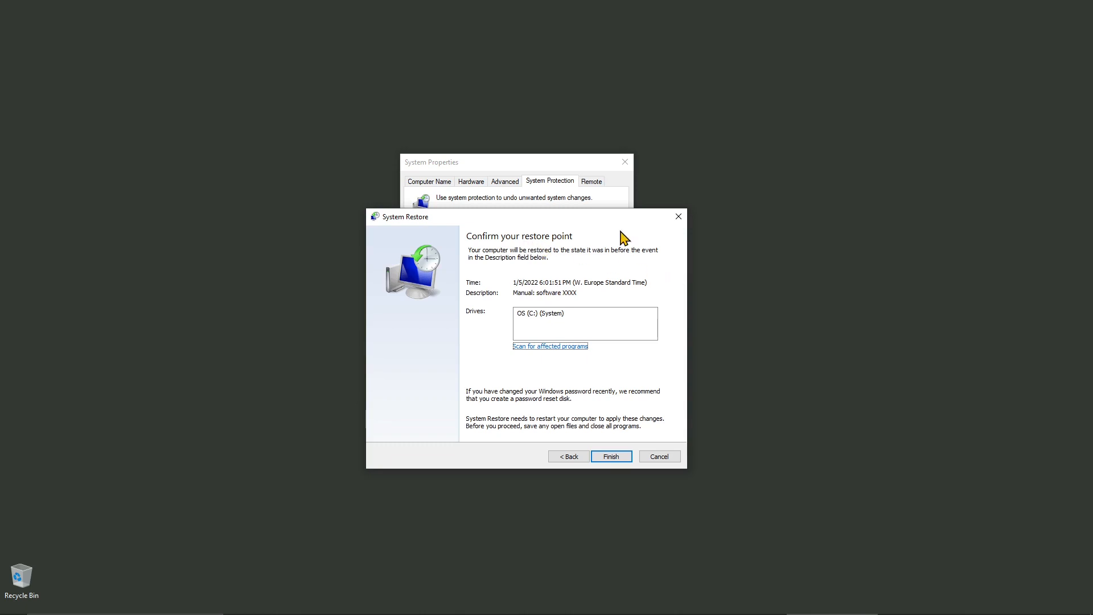
pyautogui.click(678, 217)
pyautogui.moveTo(551, 159)
pyautogui.mouseDown()
pyautogui.moveTo(560, 166)
pyautogui.moveTo(547, 177)
pyautogui.mouseUp()
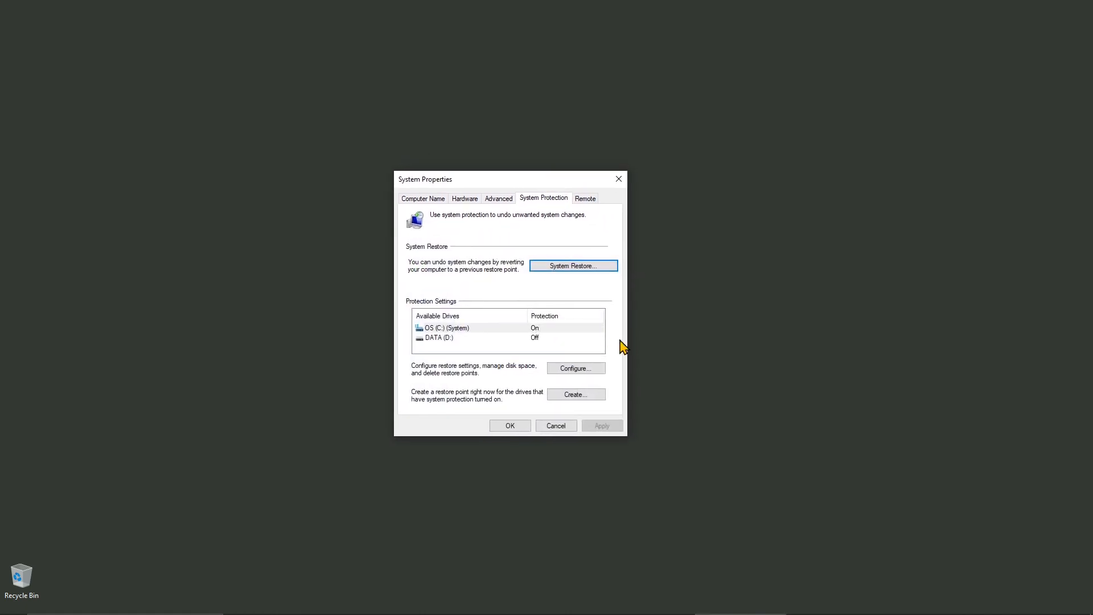